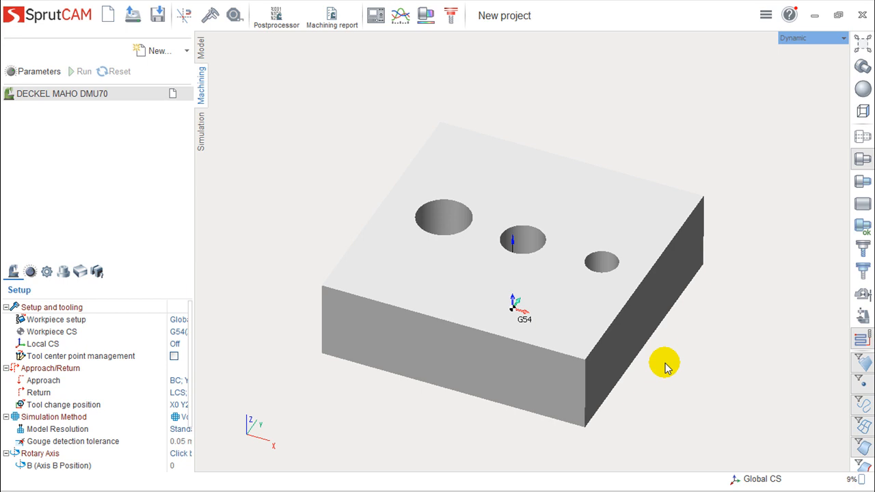
# Add an FBM Mill operation to the DECKEL MAHO DMU70 machining project.
pyautogui.moveTo(658, 365); pyautogui.dragTo(661, 352, button='middle')
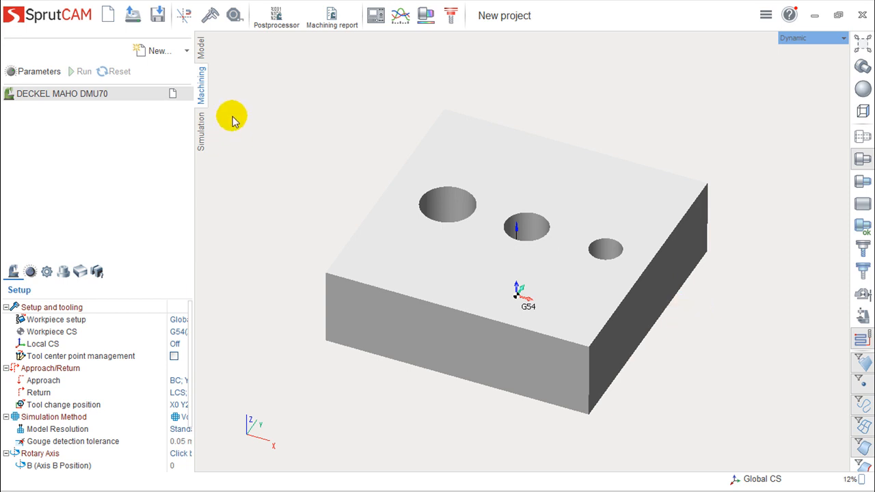
pyautogui.click(187, 52)
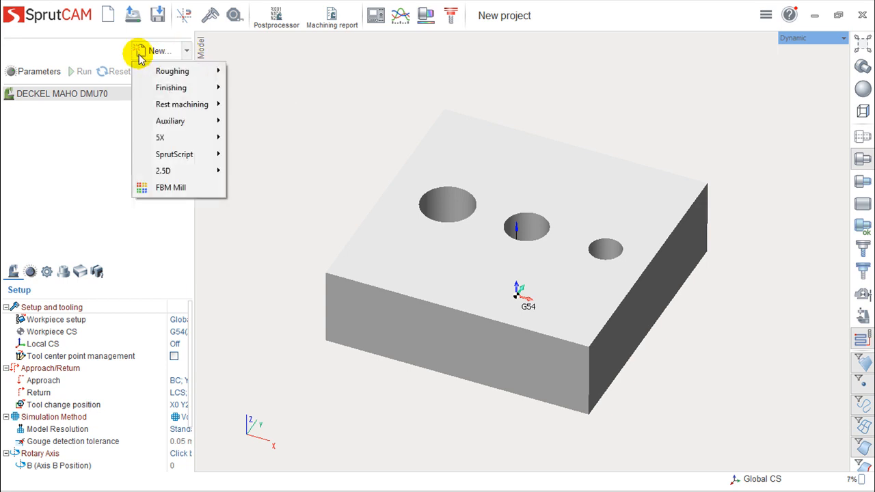
pyautogui.moveTo(156, 76)
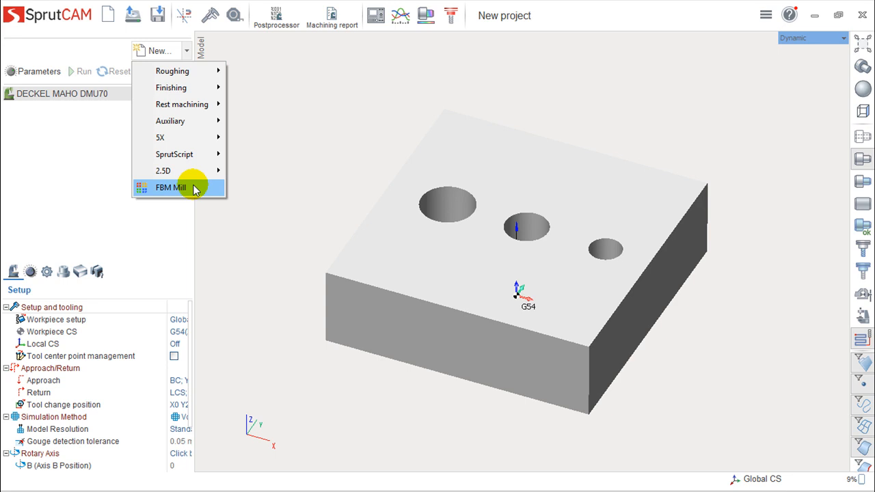
pyautogui.click(194, 189)
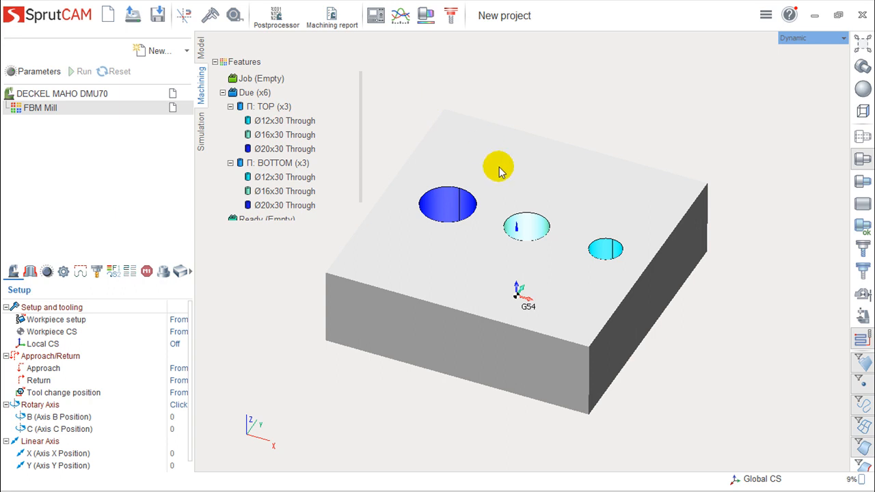
# Assign a drilling operation with the 16 mm drill to the Ø16x30 through hole in the TOP group.
pyautogui.click(449, 200)
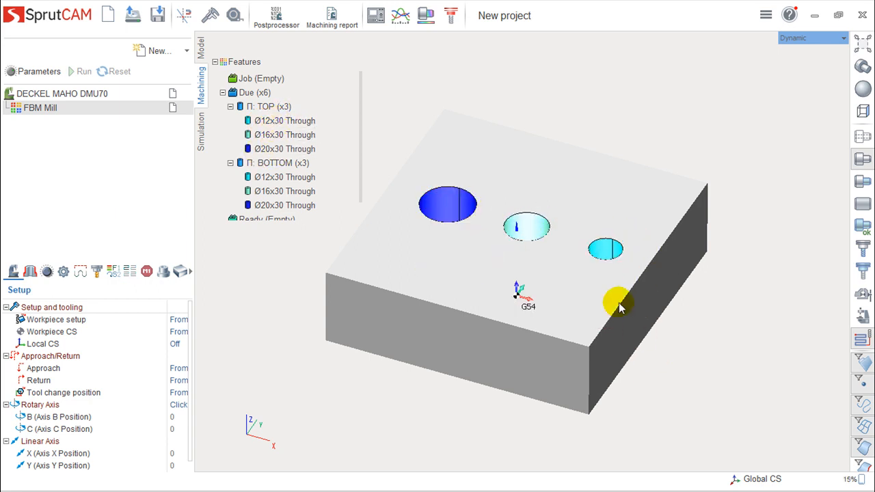
pyautogui.moveTo(512, 367); pyautogui.dragTo(500, 415, button='middle')
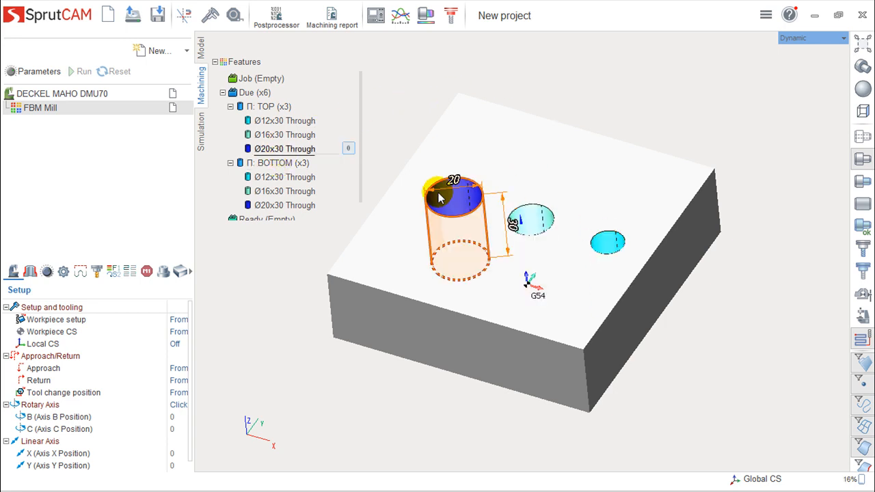
pyautogui.click(270, 137)
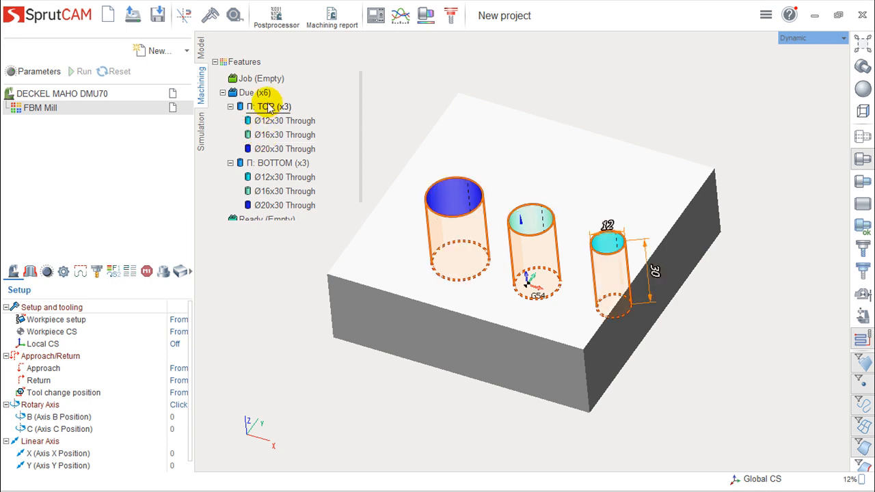
pyautogui.click(347, 134)
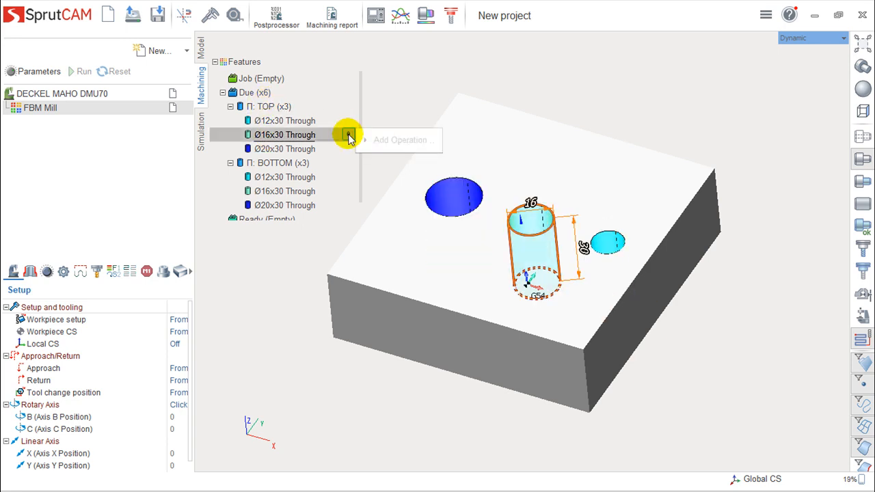
pyautogui.click(409, 144)
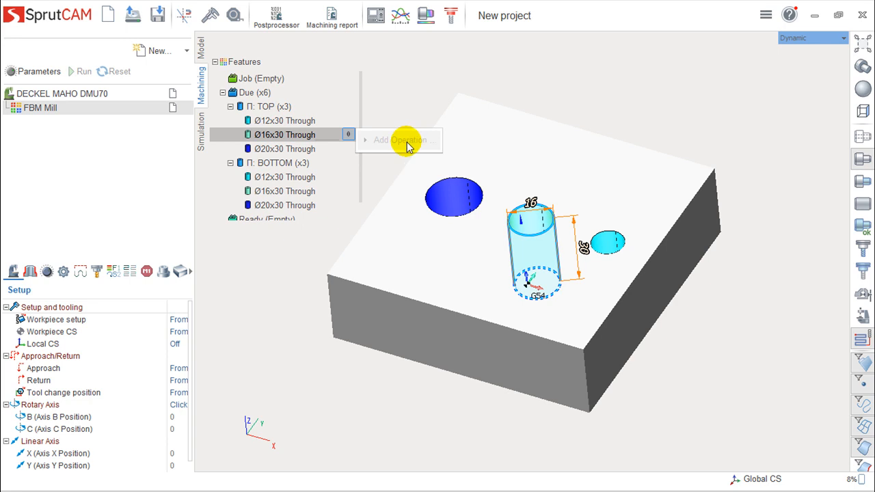
pyautogui.click(389, 142)
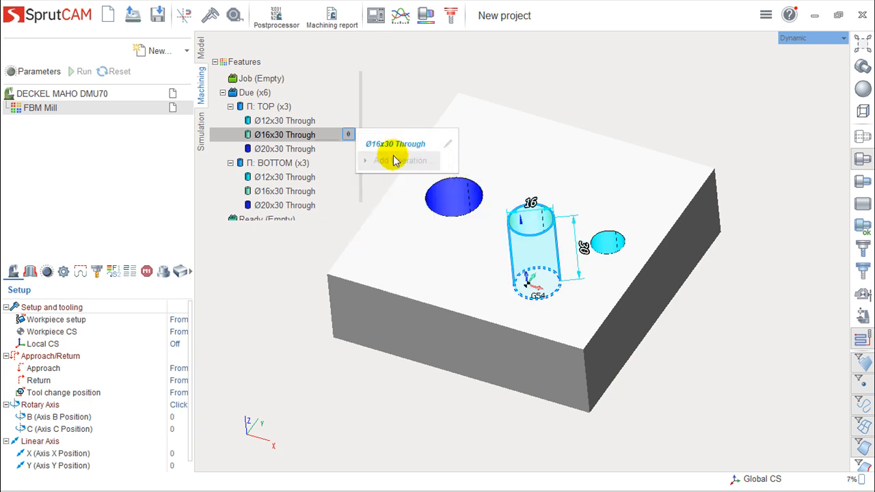
pyautogui.moveTo(386, 159)
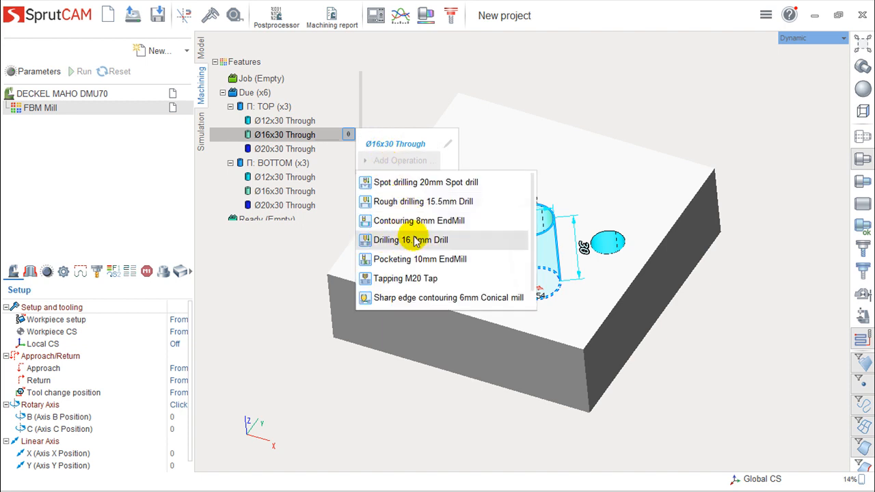
pyautogui.click(414, 241)
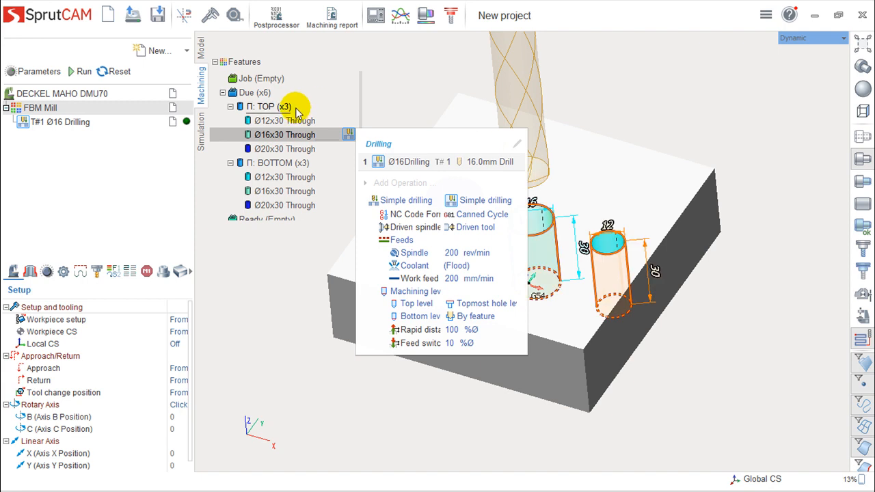
# Calculate the toolpath for the Ø16 drilling operation.
pyautogui.click(79, 71)
pyautogui.click(862, 158)
pyautogui.click(820, 125)
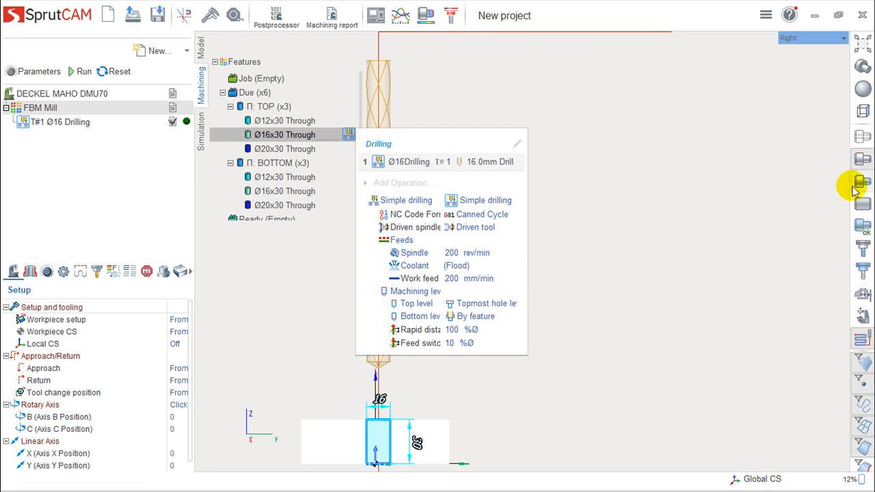
pyautogui.moveTo(670, 328); pyautogui.dragTo(738, 171, button='middle')
pyautogui.moveTo(520, 430); pyautogui.dragTo(618, 462, button='right')
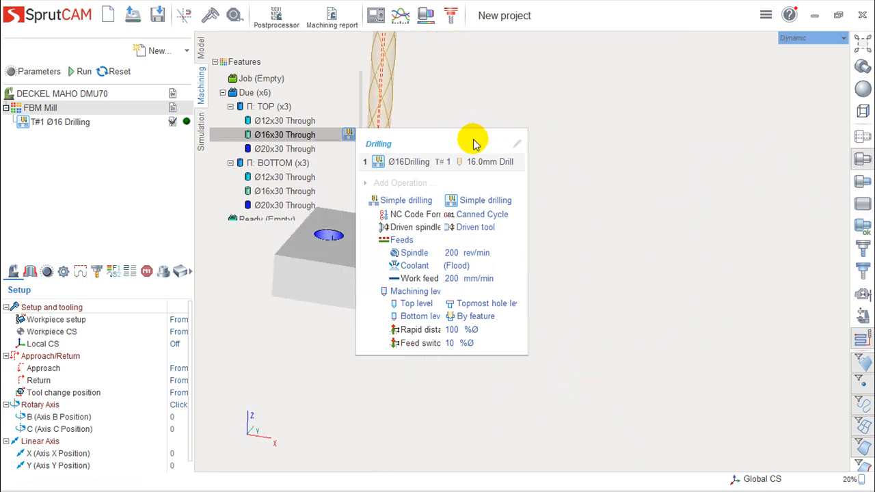
# Examine the calculated drilling path over the Ø16 hole and the parameters of its drilling operation.
pyautogui.click(391, 141)
pyautogui.click(344, 136)
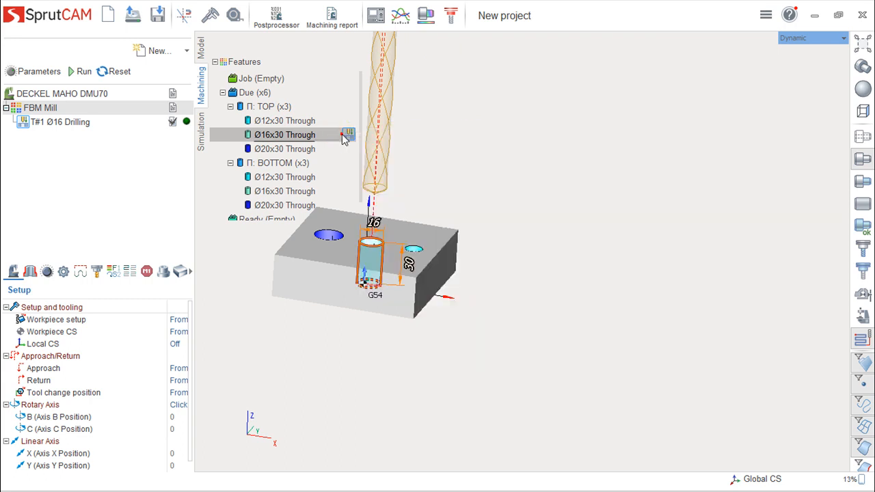
pyautogui.moveTo(556, 233); pyautogui.dragTo(694, 225, button='middle')
pyautogui.moveTo(694, 224)
pyautogui.mouseDown(button='right')
pyautogui.moveTo(670, 276)
pyautogui.moveTo(658, 112)
pyautogui.moveTo(672, 331)
pyautogui.moveTo(675, 251)
pyautogui.moveTo(674, 283)
pyautogui.moveTo(625, 274)
pyautogui.moveTo(726, 295)
pyautogui.moveTo(663, 297)
pyautogui.moveTo(713, 238)
pyautogui.moveTo(699, 231)
pyautogui.mouseUp(button='right')
pyautogui.scroll(5, 619, 279)
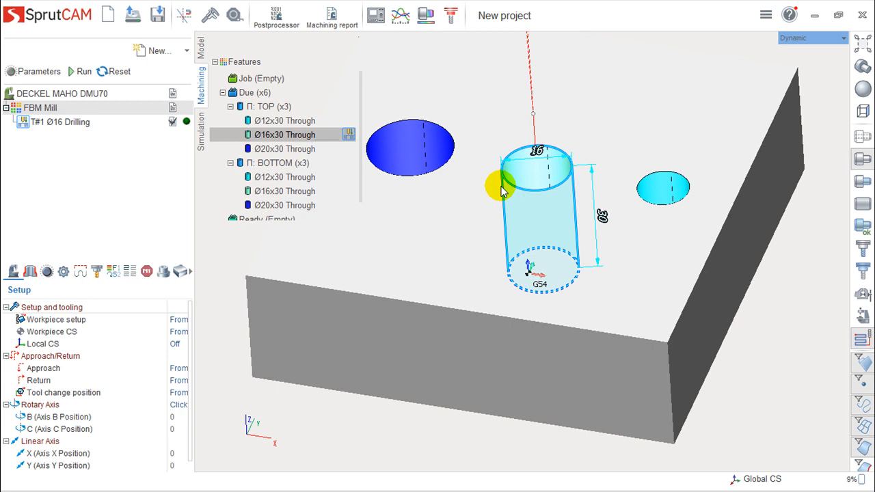
pyautogui.scroll(-5, 527, 182)
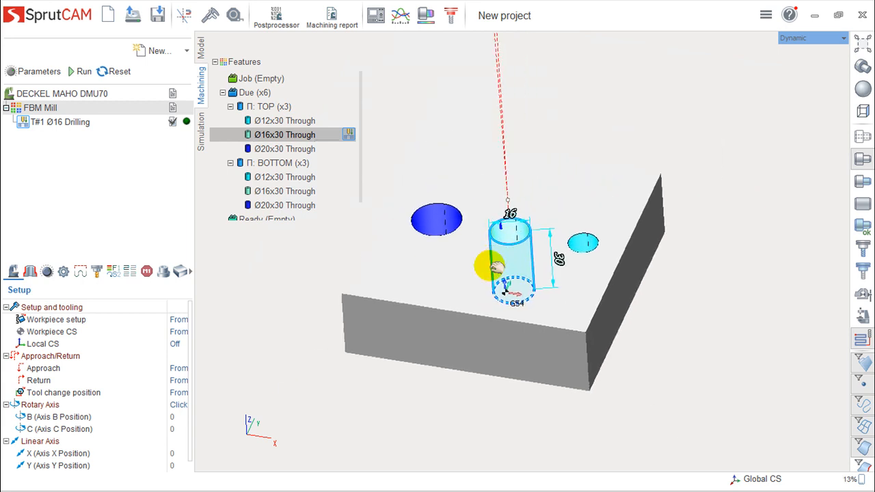
pyautogui.moveTo(417, 277)
pyautogui.mouseDown(button='middle')
pyautogui.moveTo(408, 253)
pyautogui.moveTo(422, 276)
pyautogui.moveTo(400, 290)
pyautogui.moveTo(407, 284)
pyautogui.mouseUp(button='middle')
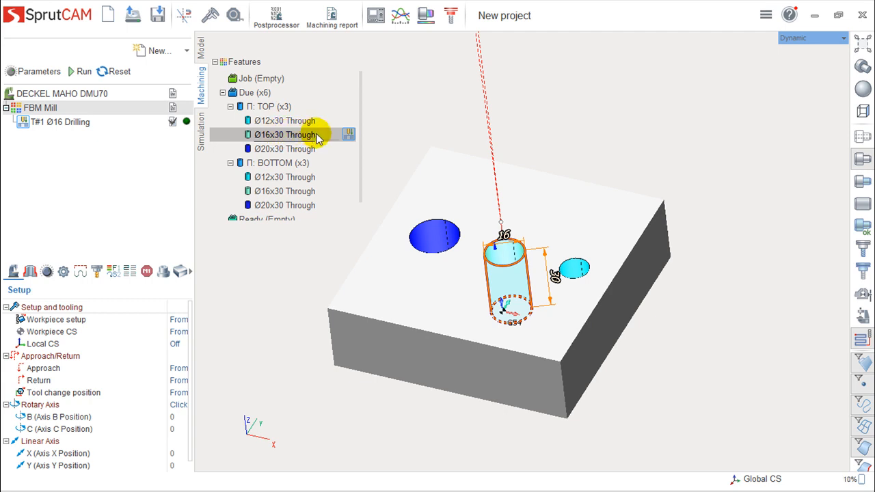
pyautogui.click(347, 136)
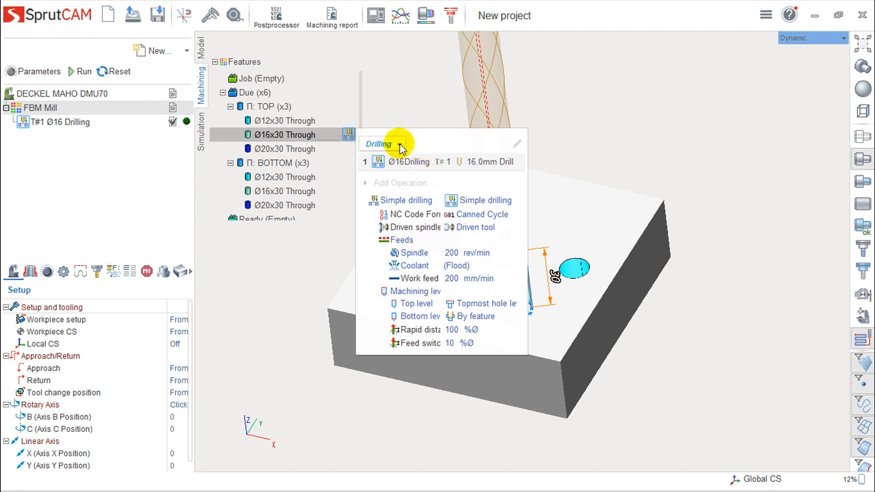
pyautogui.click(422, 107)
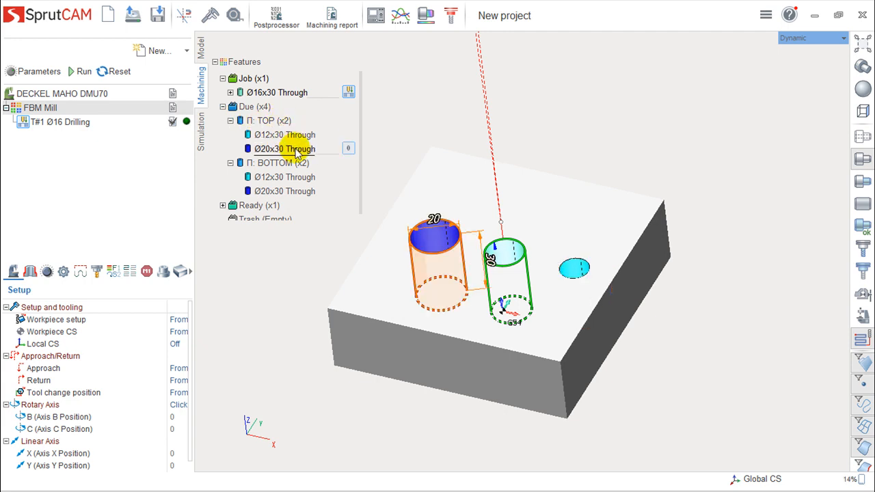
# Open the FBM procedures library for the Ø20x30 through hole in the TOP group and filter it to the Personal library.
pyautogui.click(348, 148)
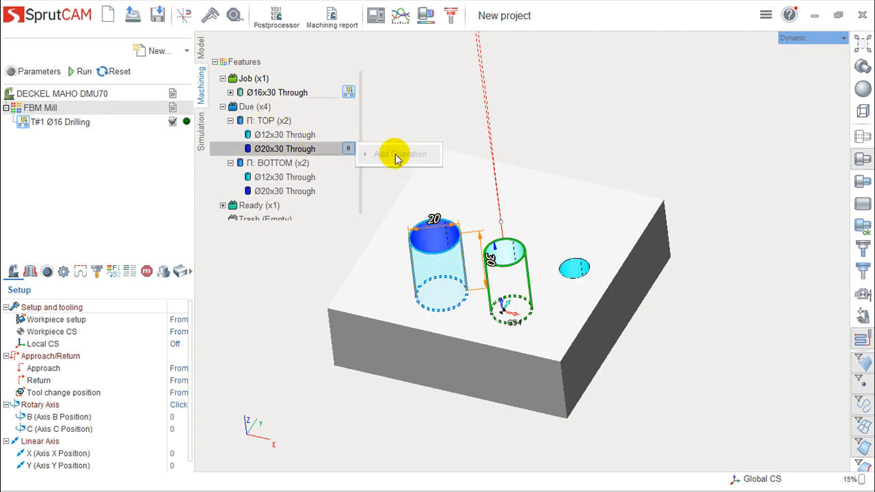
pyautogui.click(402, 176)
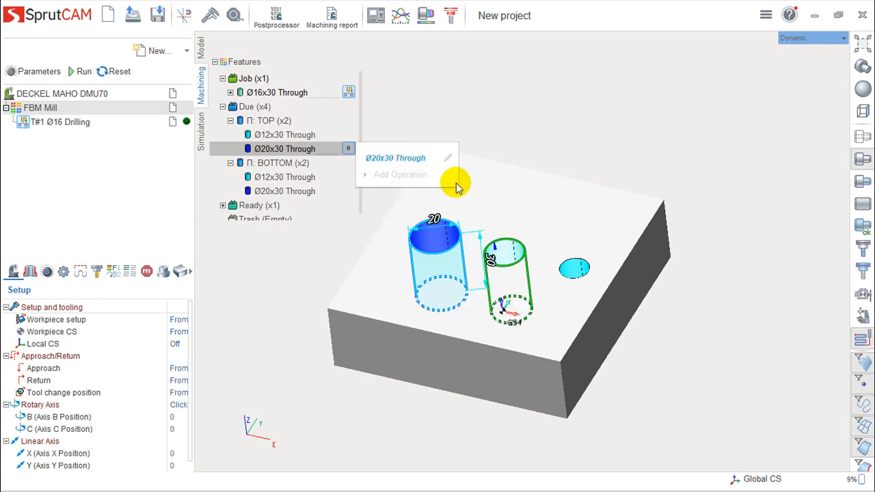
pyautogui.click(447, 160)
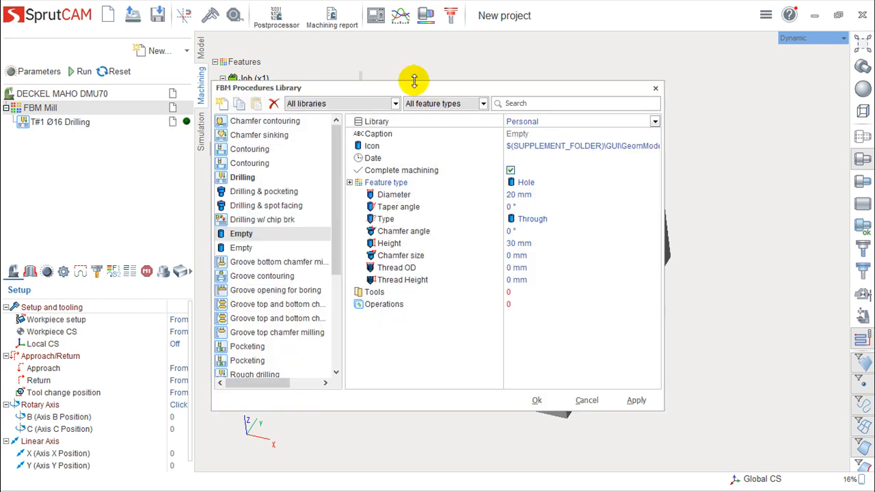
pyautogui.moveTo(418, 91); pyautogui.dragTo(489, 78)
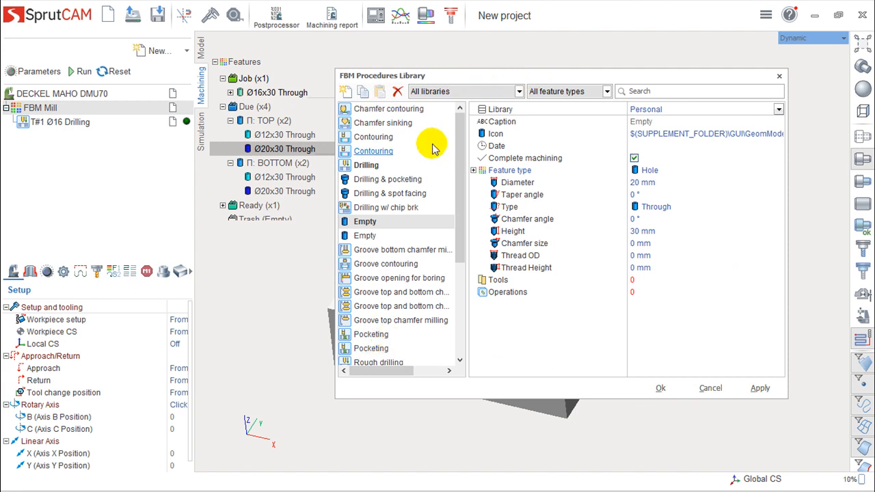
pyautogui.click(520, 92)
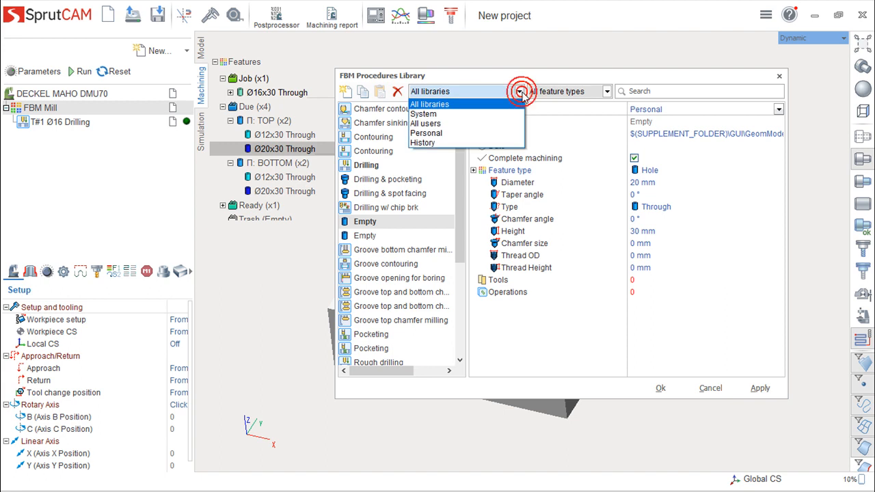
pyautogui.click(427, 133)
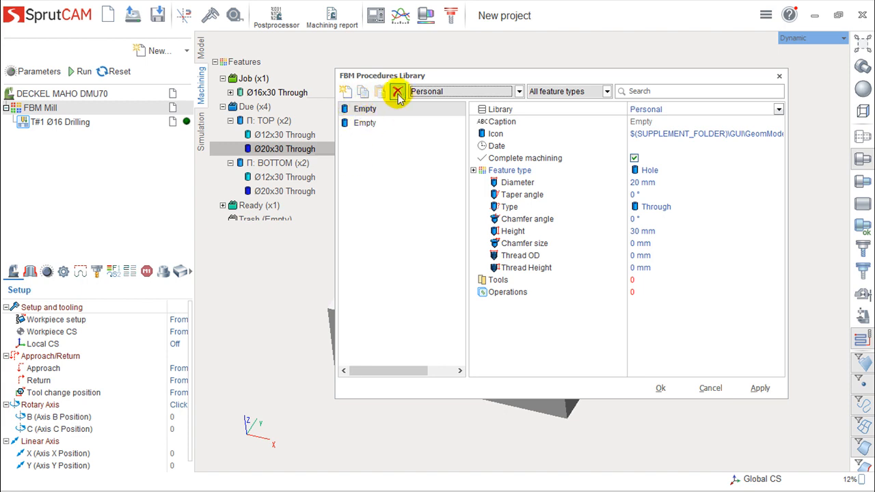
# Create a new procedure in the Personal library with the caption cadsoft and the feature type Hole.
pyautogui.click(346, 92)
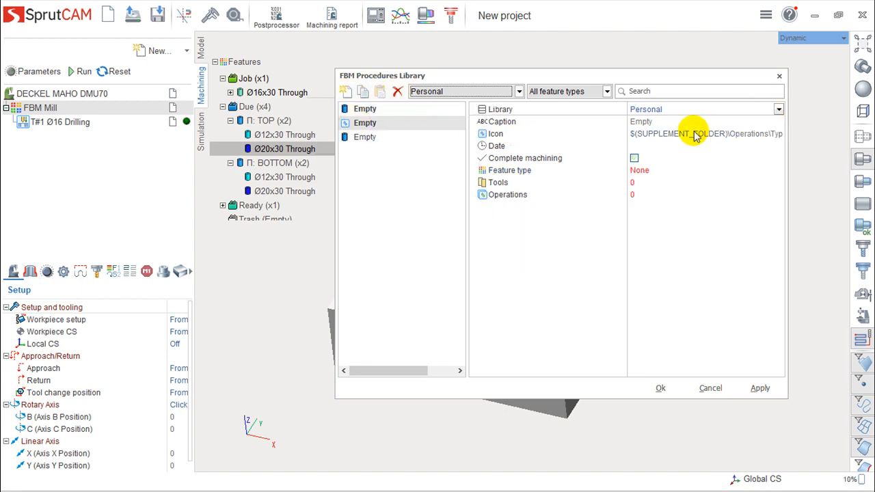
pyautogui.click(658, 121)
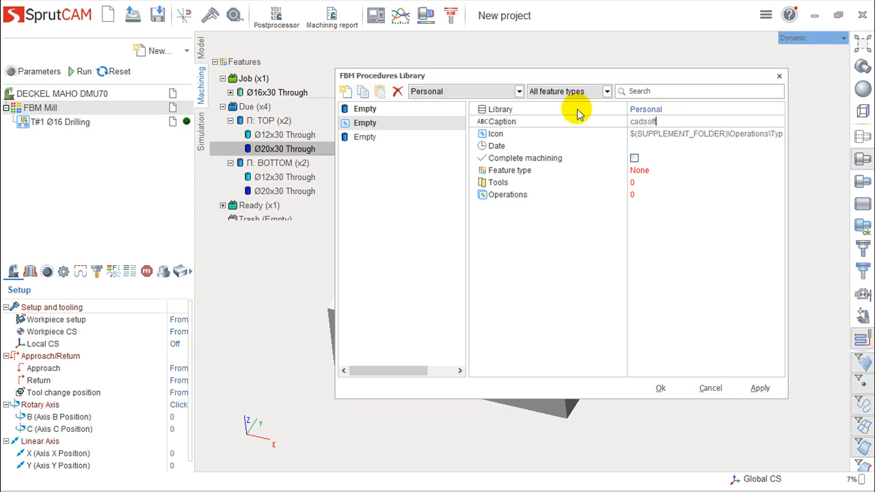
pyautogui.click(483, 112)
pyautogui.click(670, 149)
pyautogui.click(638, 171)
pyautogui.click(779, 171)
pyautogui.click(654, 195)
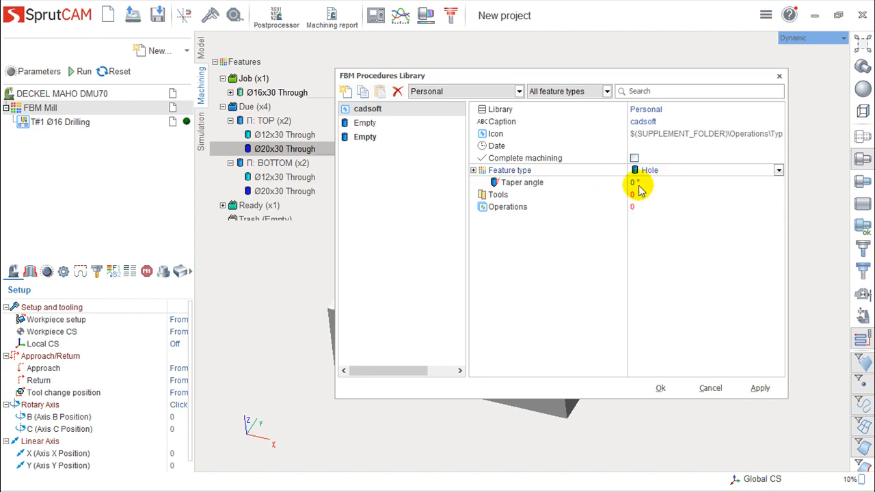
# Set the number of tools in the cadsoft procedure to 2 and expand the parameters of both tools.
pyautogui.click(642, 194)
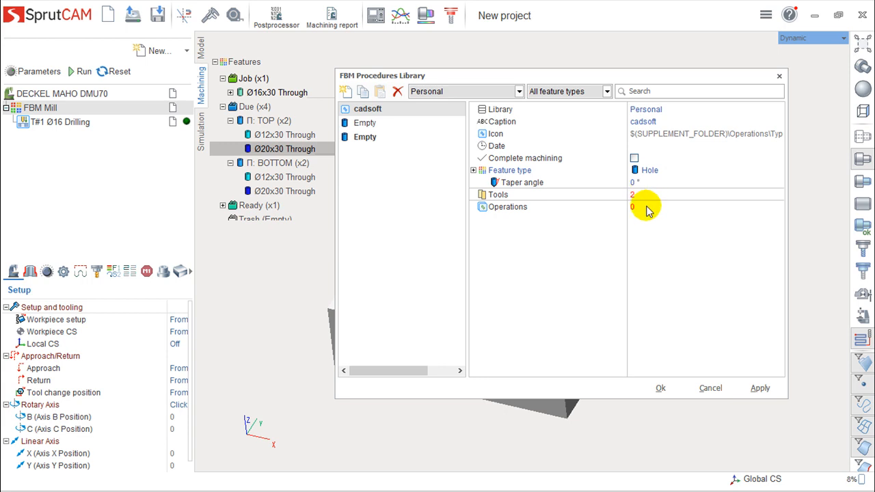
pyautogui.click(647, 210)
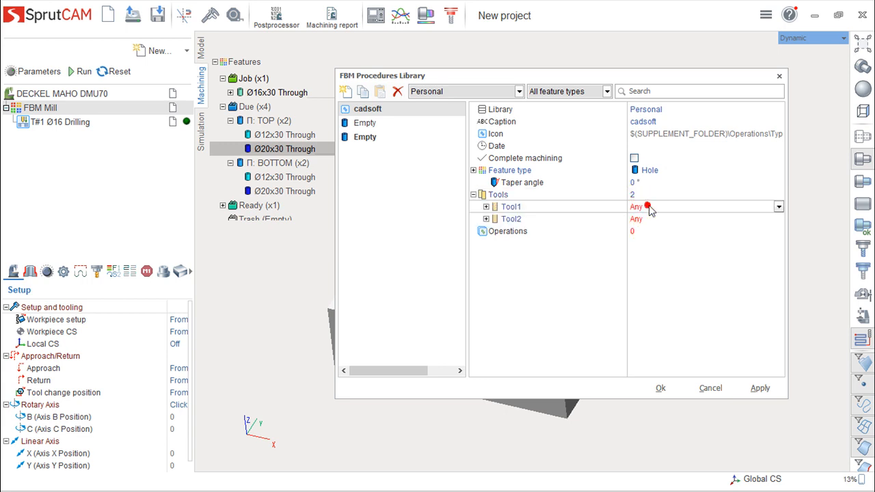
pyautogui.click(486, 207)
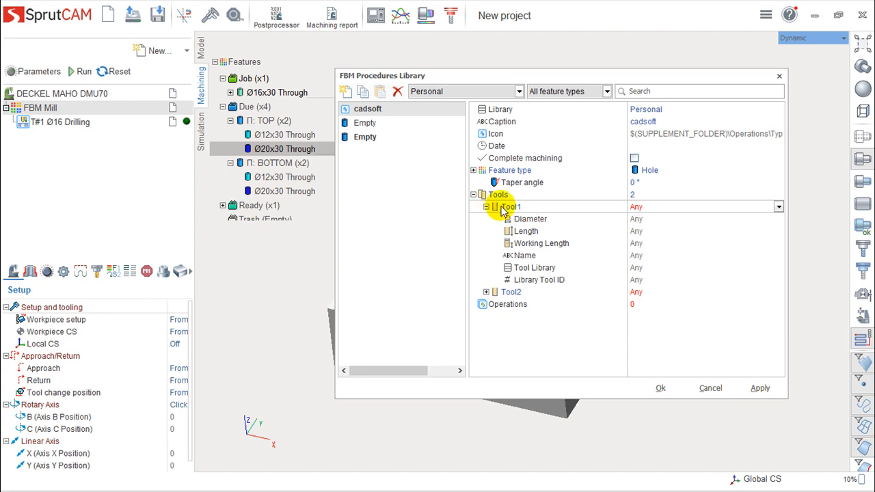
pyautogui.click(486, 292)
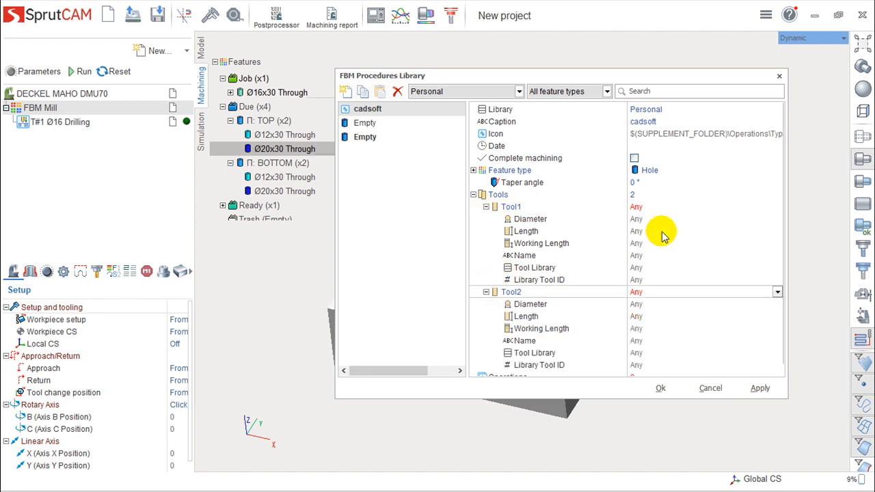
# Set the diameter of Tool1 in the cadsoft procedure to 12 mm.
pyautogui.click(669, 218)
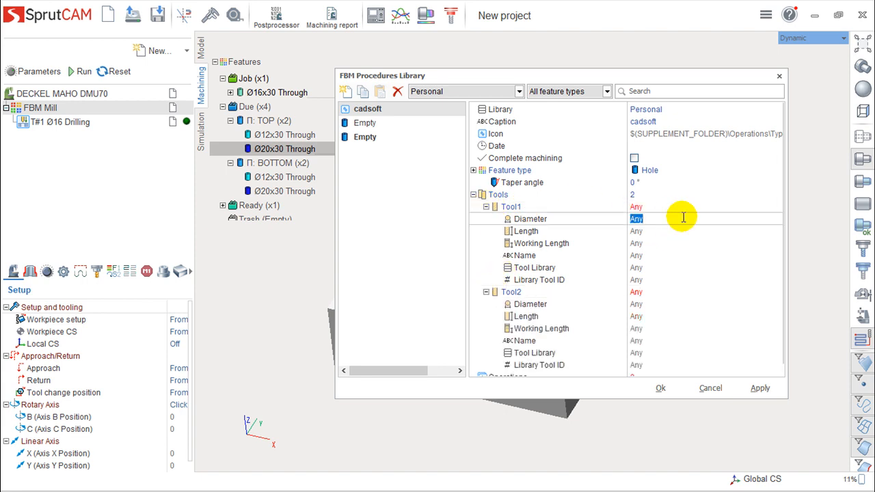
pyautogui.write('12')
pyautogui.click(648, 231)
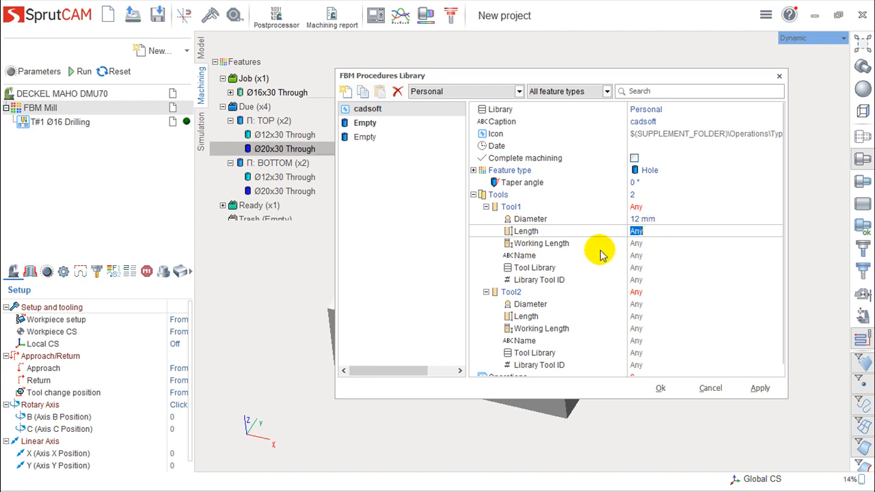
# Set Tool1's tool library to 1 and its tool type to Drill in the cadsoft procedure.
pyautogui.click(646, 268)
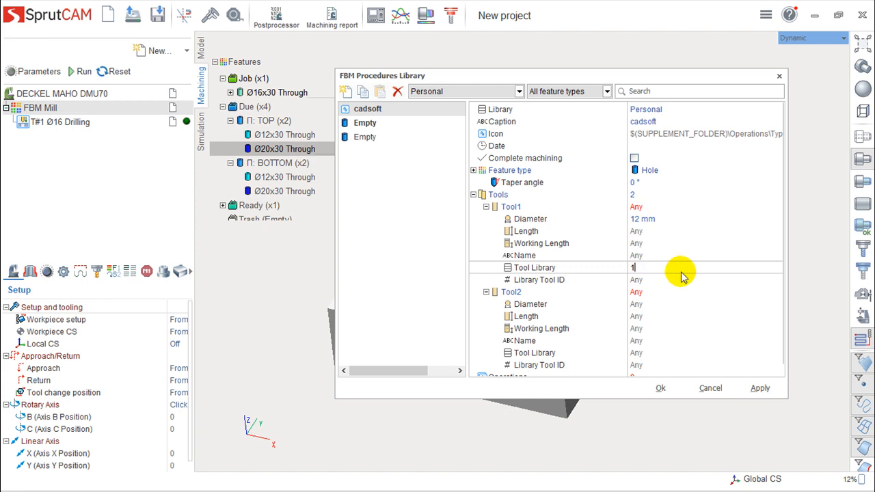
pyautogui.click(649, 293)
pyautogui.click(774, 294)
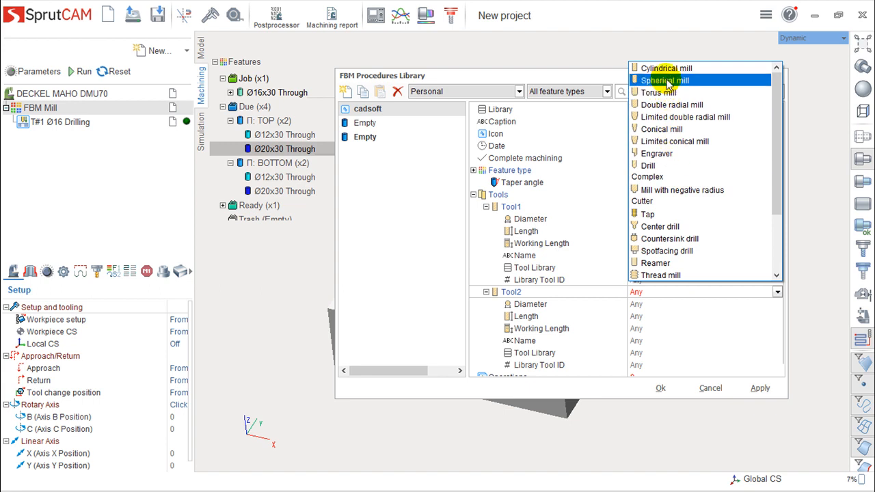
pyautogui.click(692, 347)
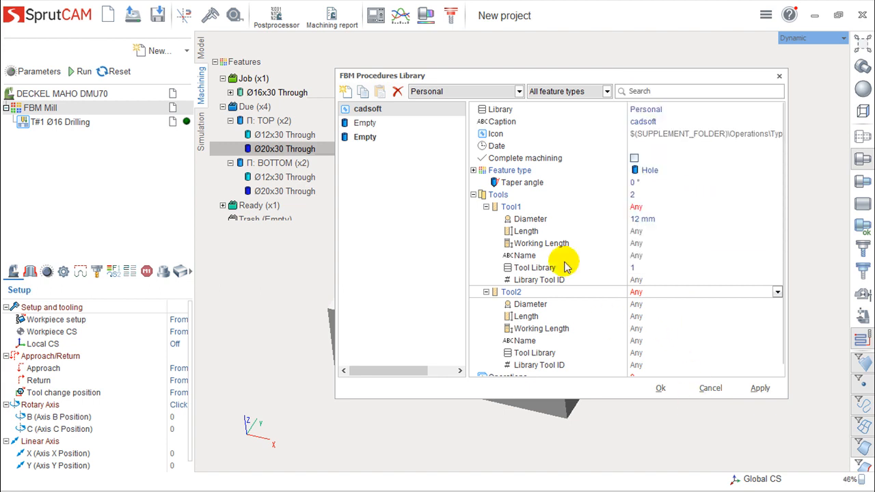
pyautogui.click(660, 207)
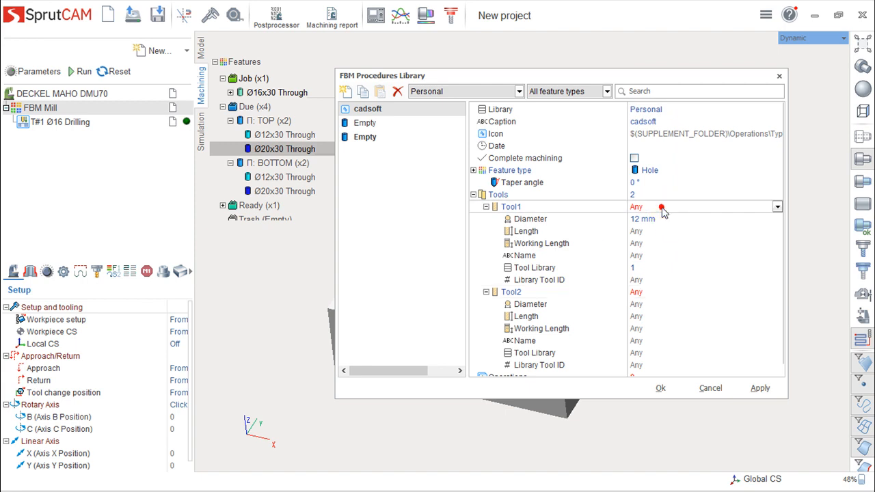
pyautogui.click(777, 208)
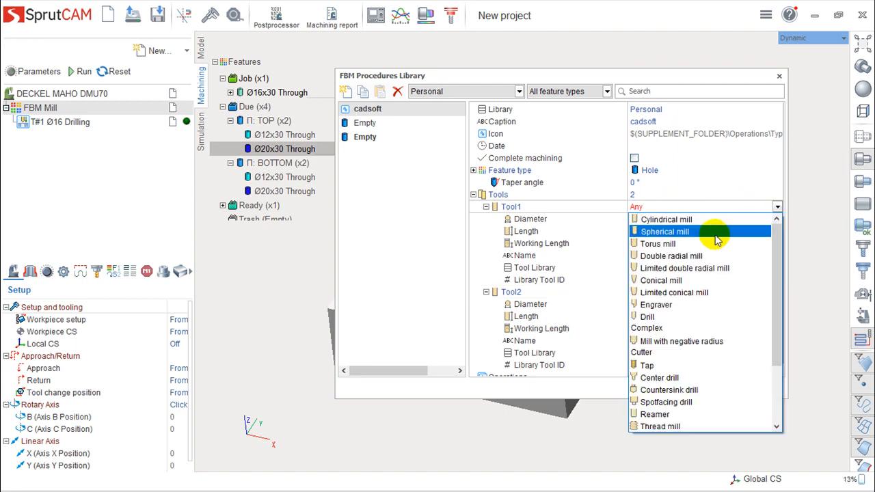
pyautogui.click(649, 317)
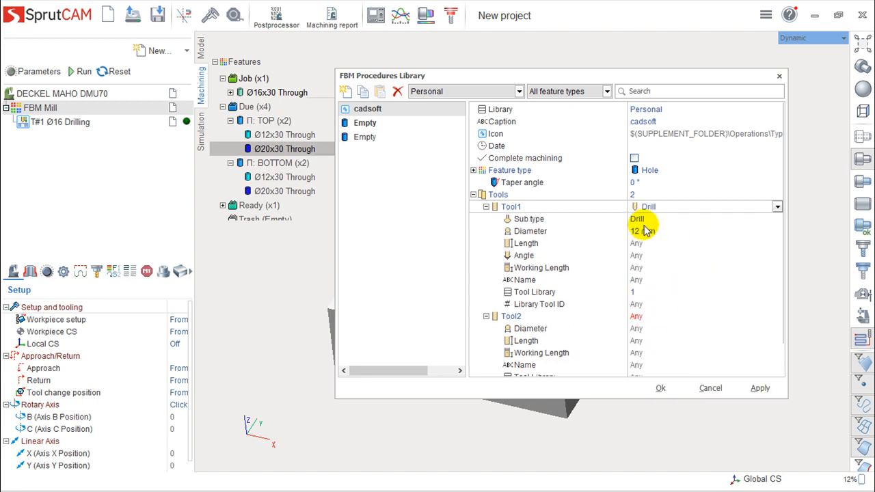
# Set the tool type of Tool2 in the cadsoft procedure to Drill.
pyautogui.click(659, 316)
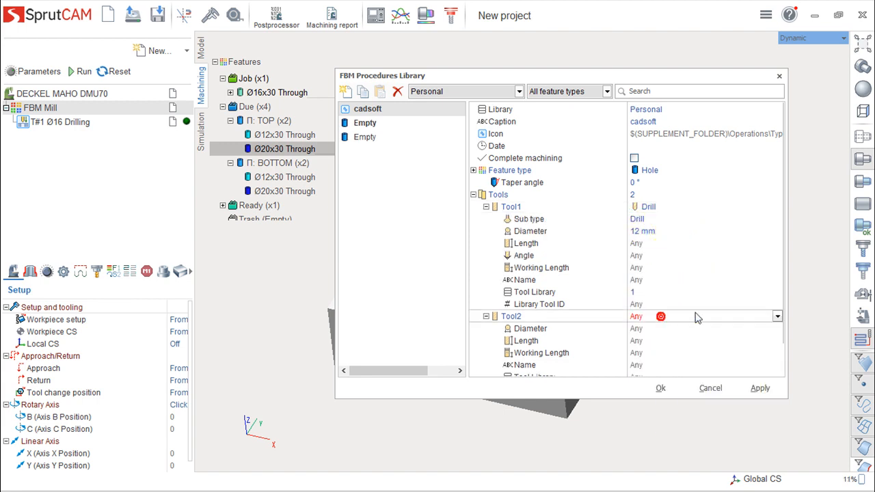
pyautogui.click(777, 316)
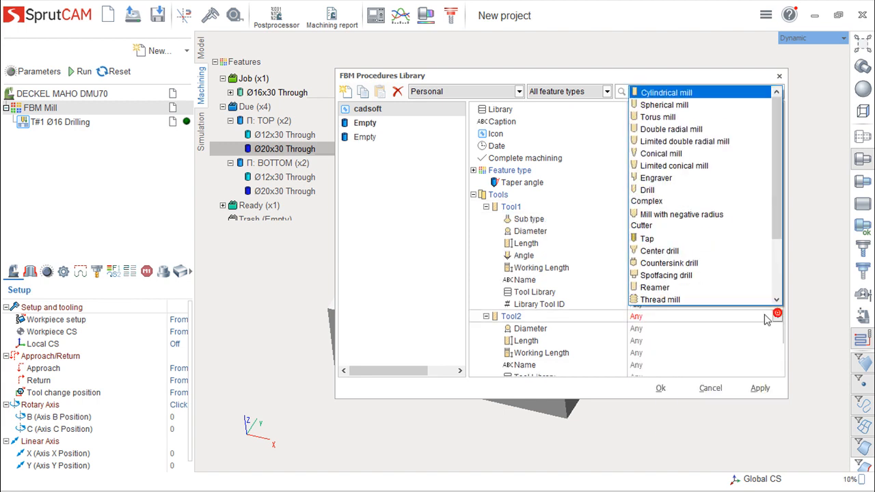
pyautogui.click(646, 191)
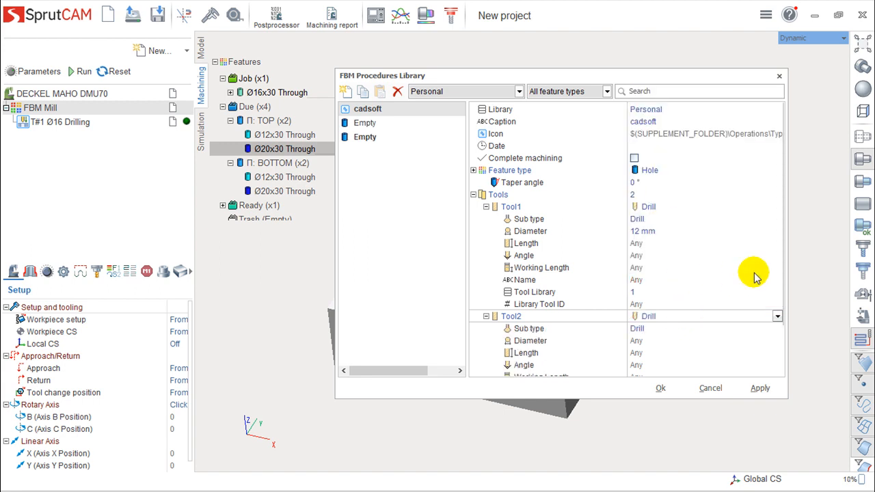
# Set the diameter of Tool2 to 16 mm and its tool library to 2.
pyautogui.scroll(-2, 693, 317)
pyautogui.scroll(2, 674, 319)
pyautogui.click(649, 340)
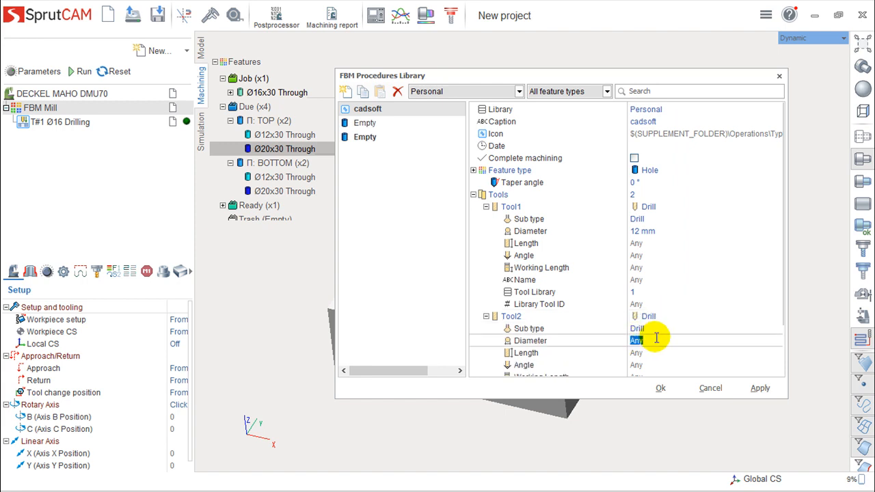
pyautogui.click(780, 301)
pyautogui.press('Return')
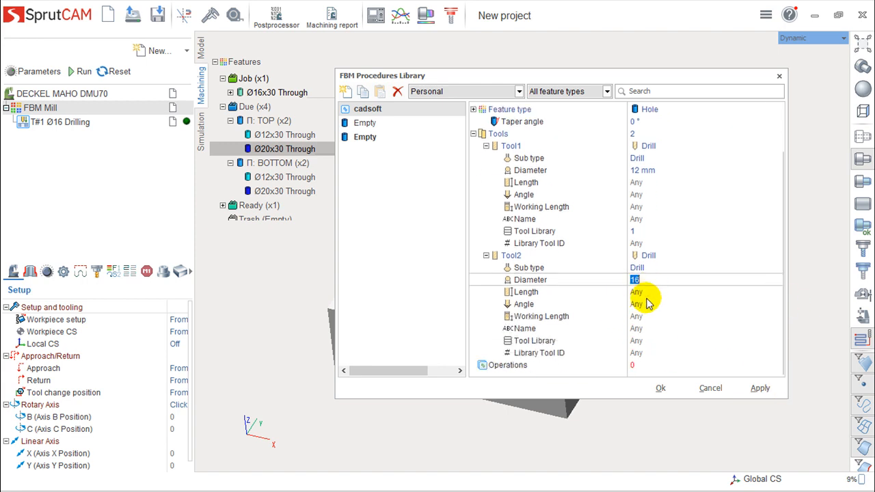
pyautogui.click(634, 340)
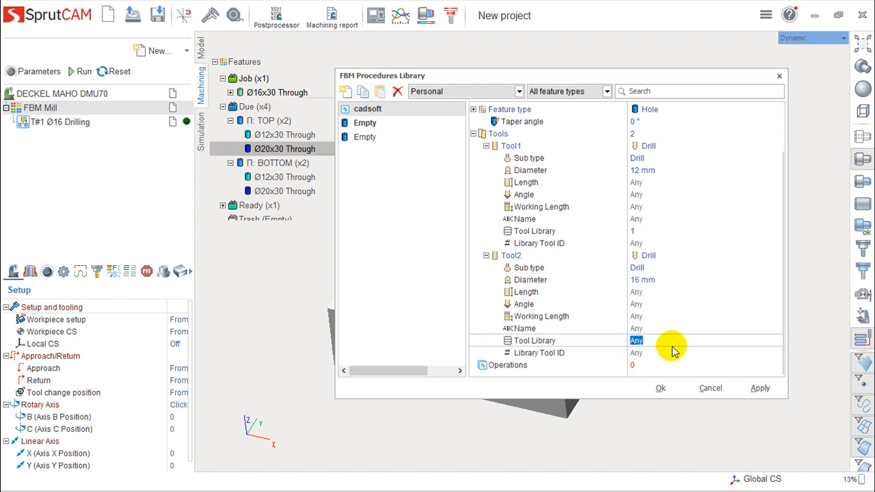
pyautogui.write('2')
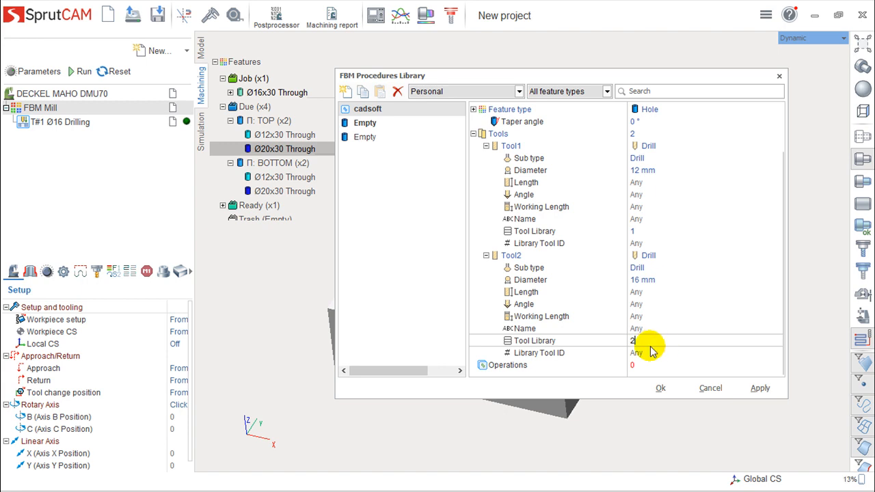
# Set the number of operations in the cadsoft procedure to 1 and bring the parameters of Operation1 into view.
pyautogui.click(635, 366)
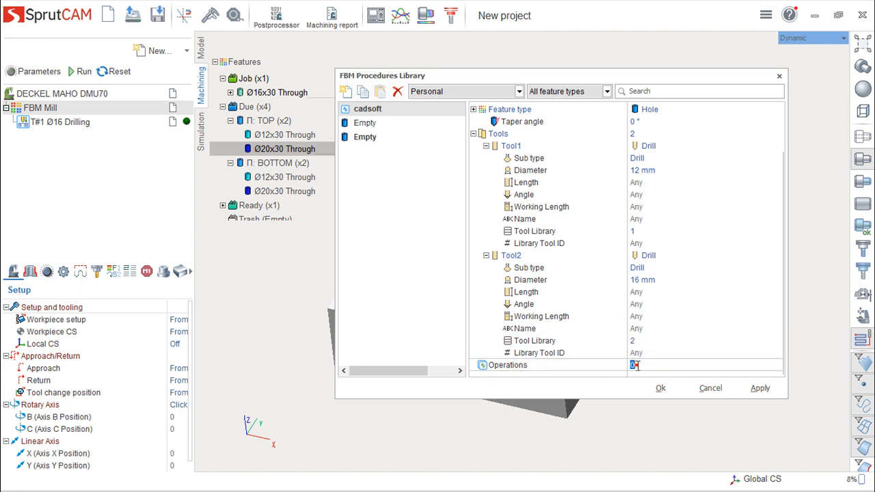
pyautogui.write('1')
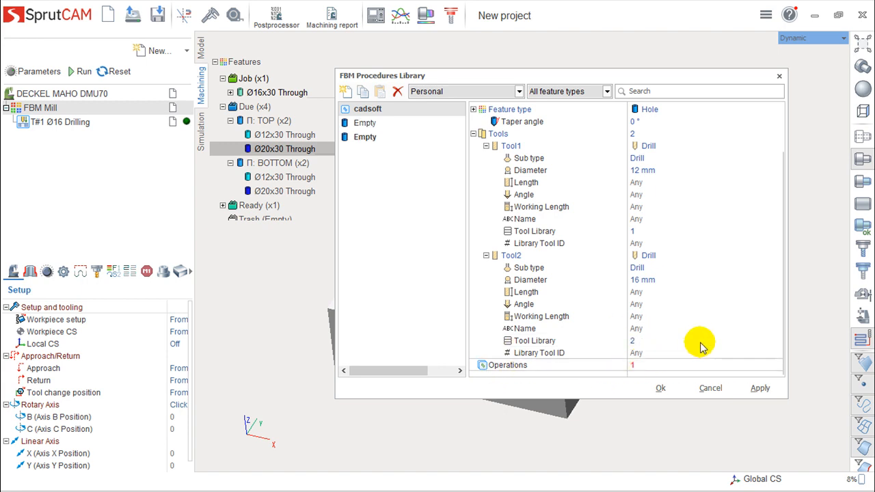
pyautogui.click(681, 318)
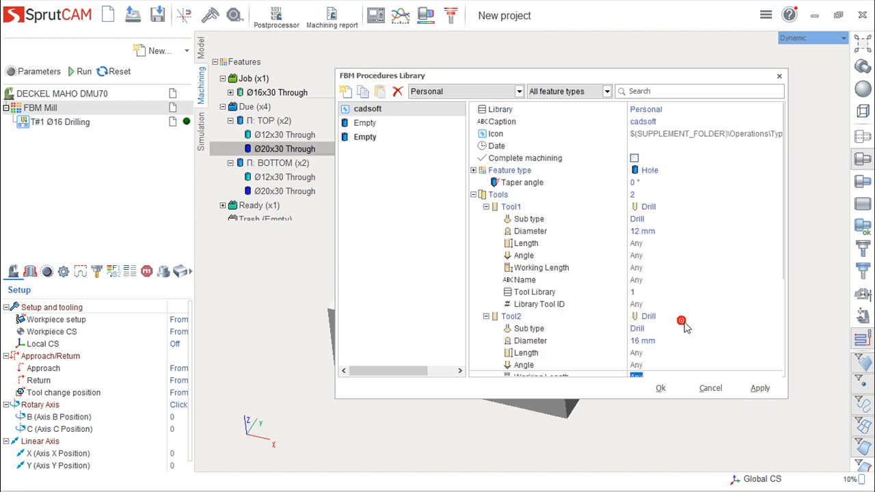
pyautogui.click(778, 268)
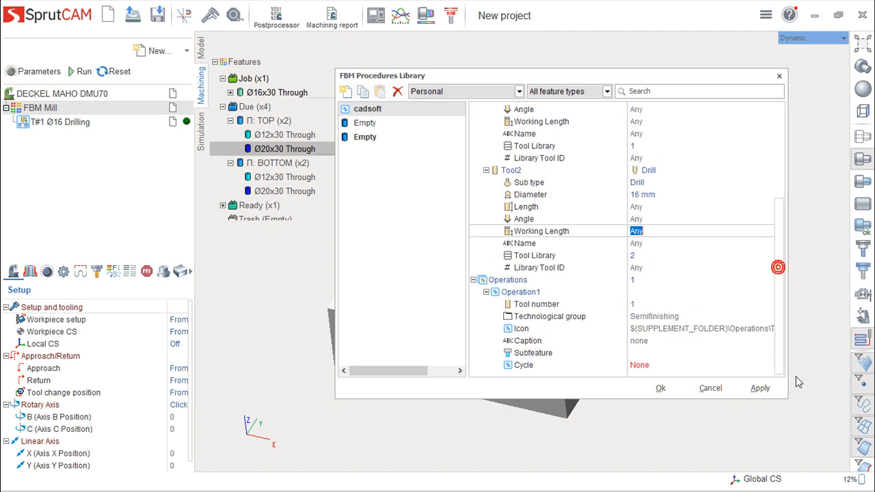
# Assign Operation1 to the Roughing technological group and set its cycle to Simple drilling.
pyautogui.click(662, 317)
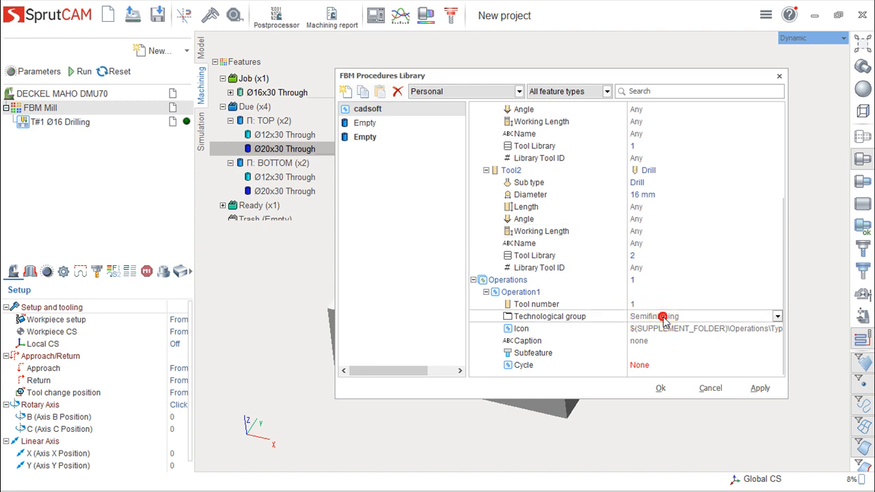
pyautogui.click(777, 316)
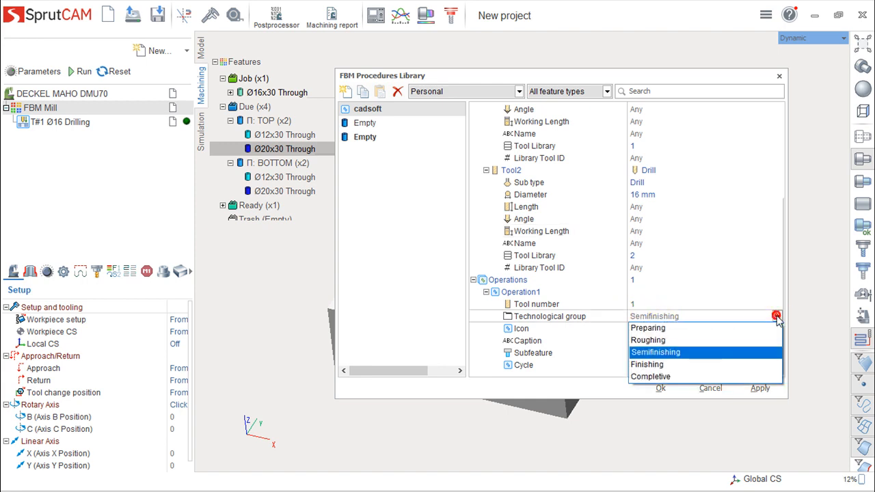
pyautogui.click(658, 341)
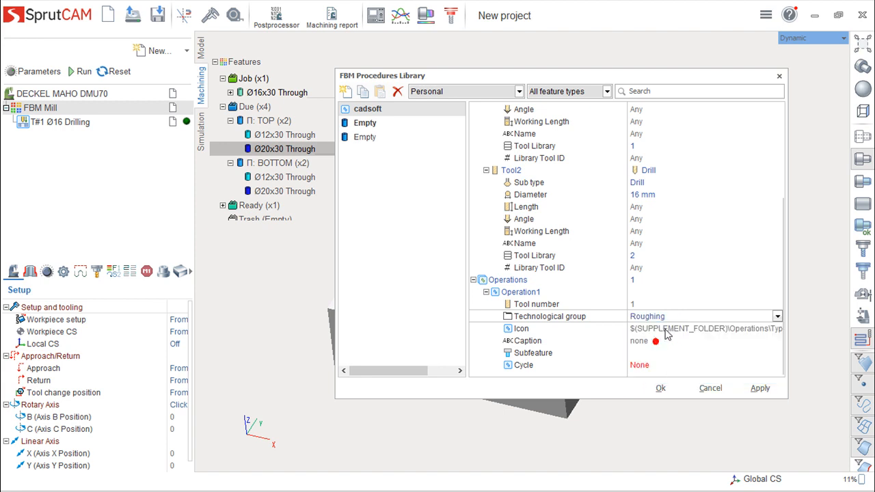
pyautogui.click(640, 365)
pyautogui.click(777, 367)
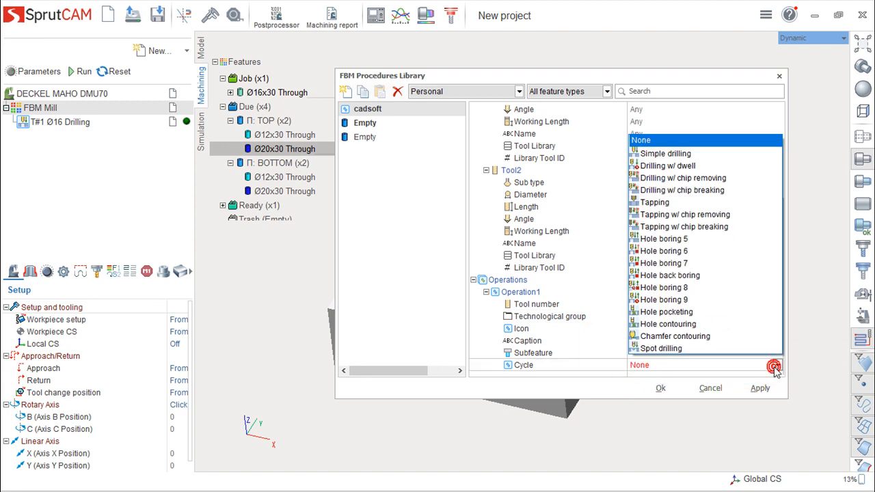
pyautogui.click(665, 155)
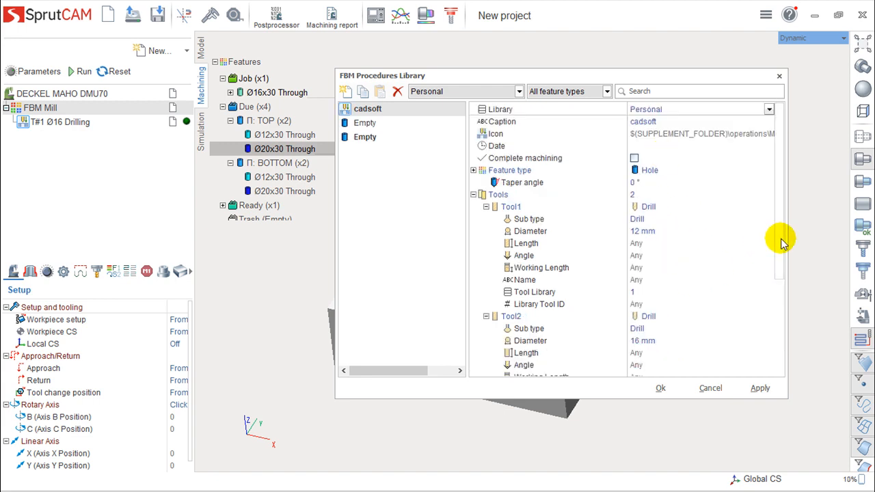
# Expand the cycle and feed parameters of Operation1 and apply the cadsoft procedure, ignoring the property errors.
pyautogui.scroll(-4, 781, 239)
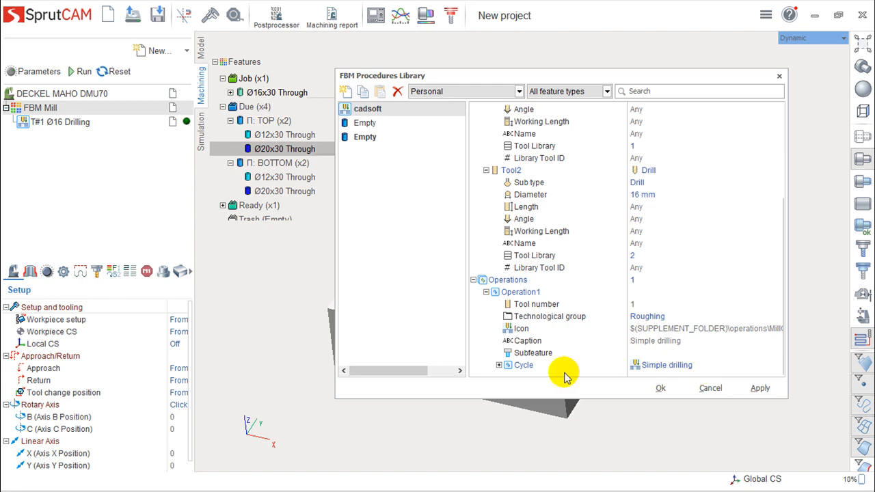
pyautogui.click(499, 366)
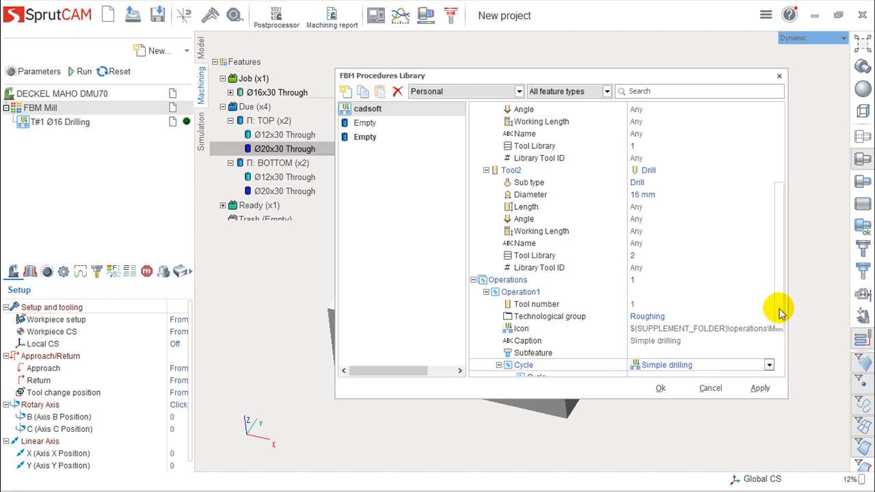
pyautogui.scroll(-3, 775, 318)
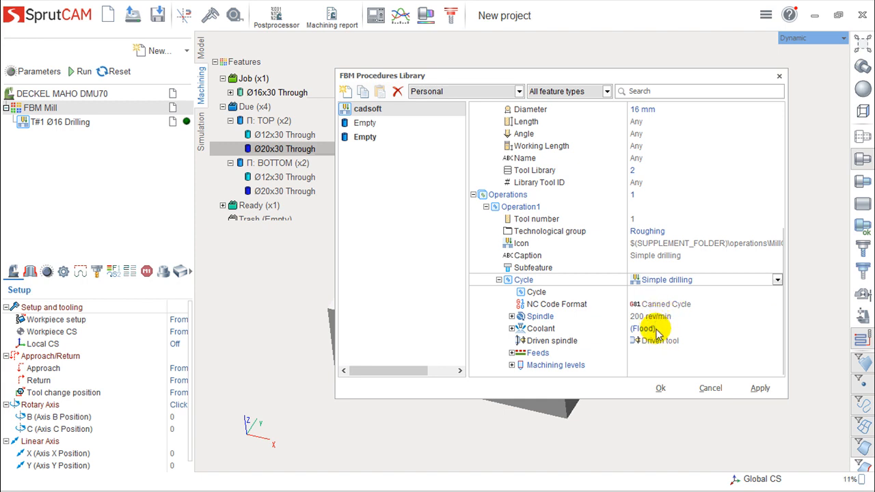
pyautogui.click(511, 353)
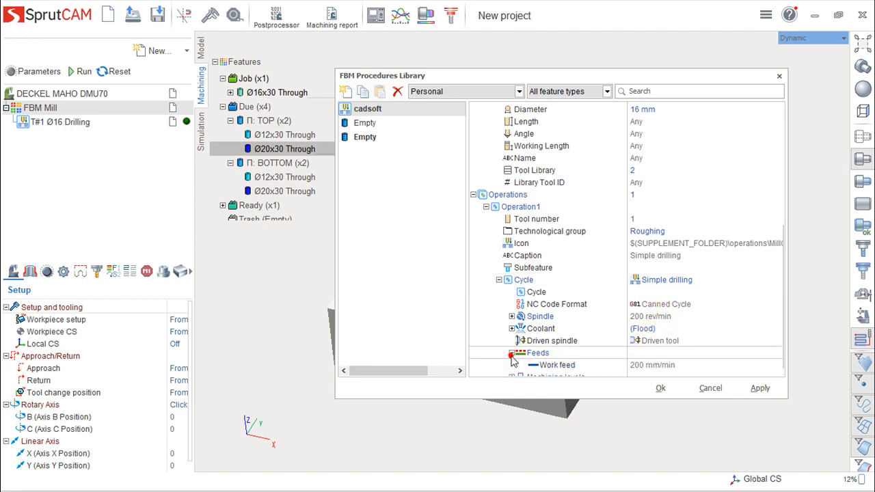
pyautogui.click(760, 388)
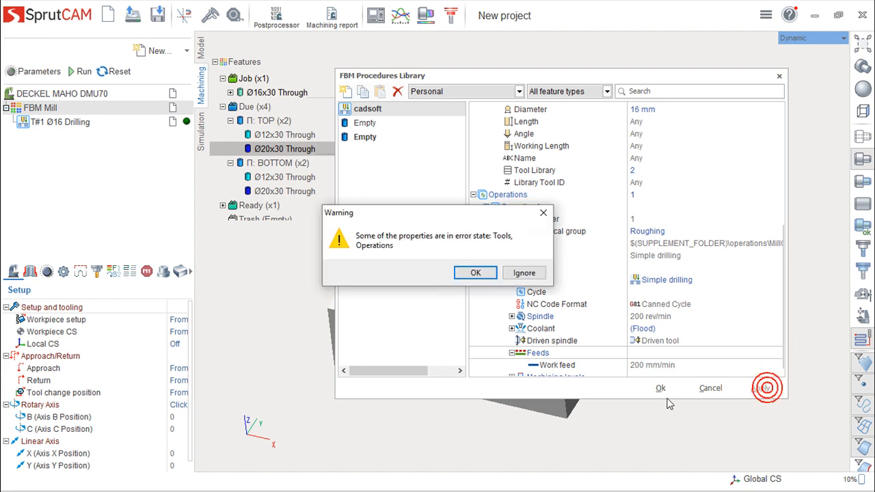
pyautogui.click(524, 273)
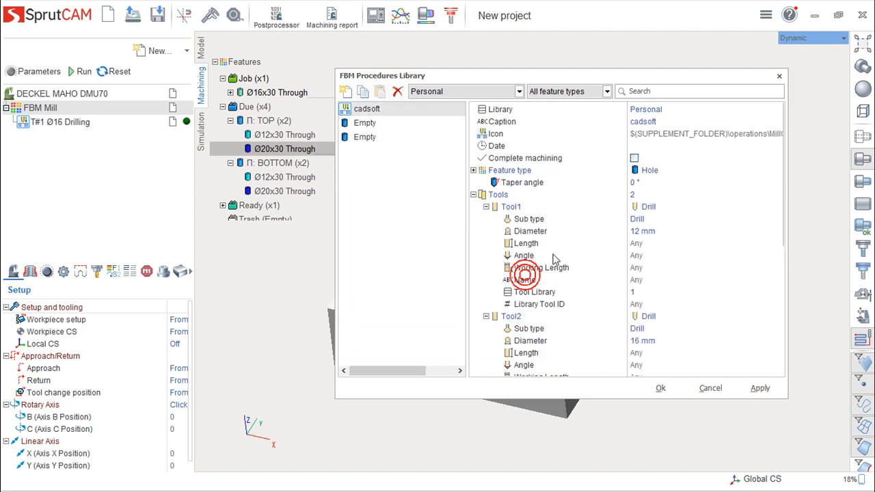